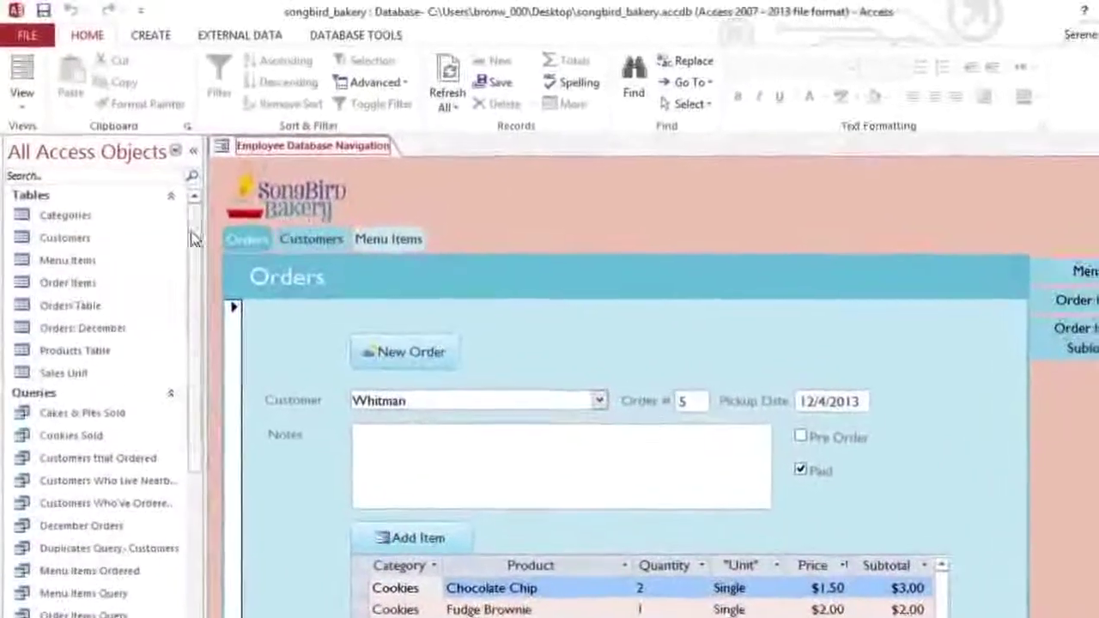
- Create a form from the Customers table and save it as Customers Form
left_click(120, 259)
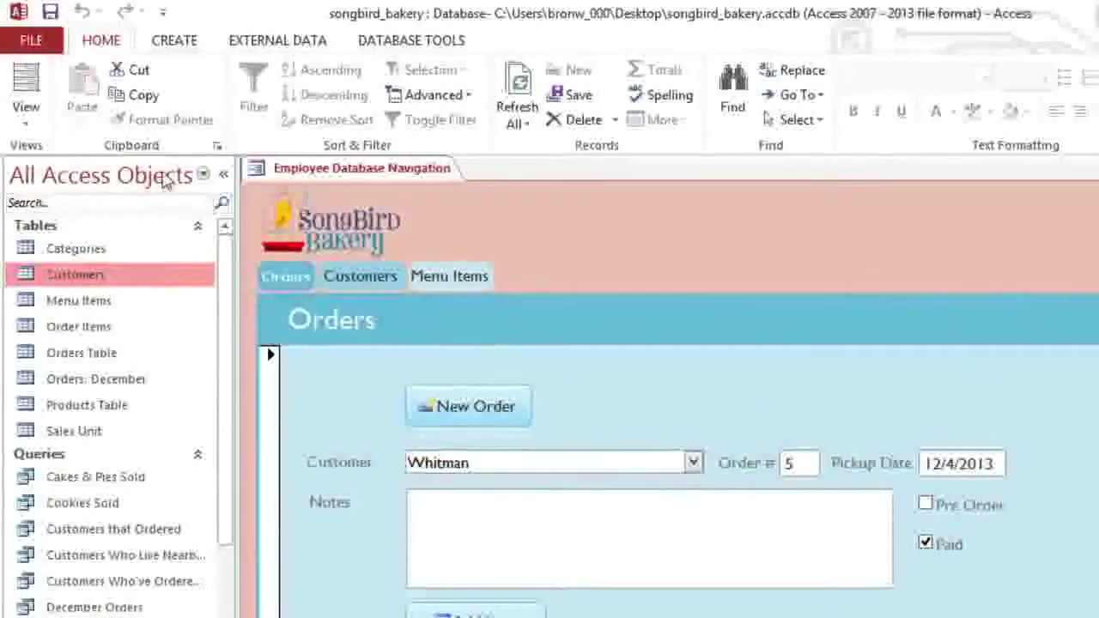
left_click(179, 49)
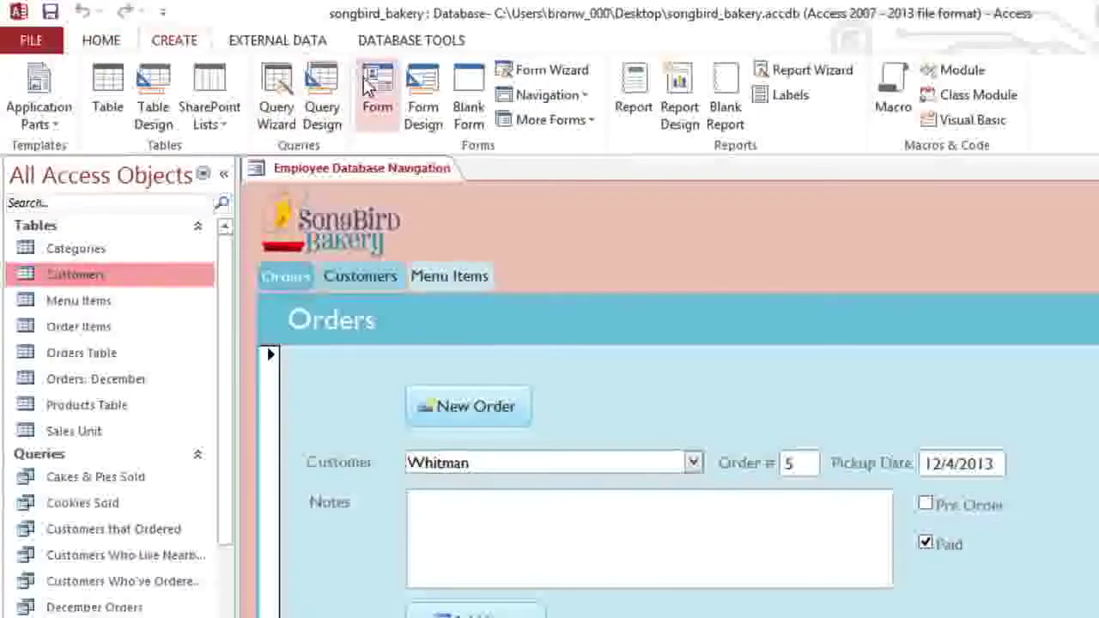
left_click(376, 94)
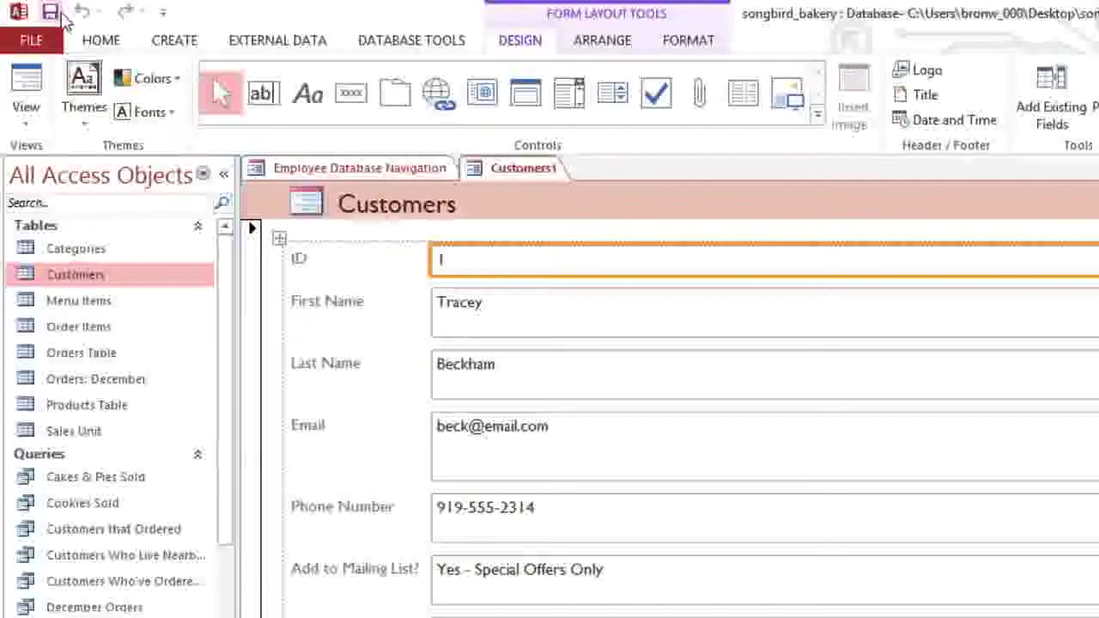
left_click(51, 12)
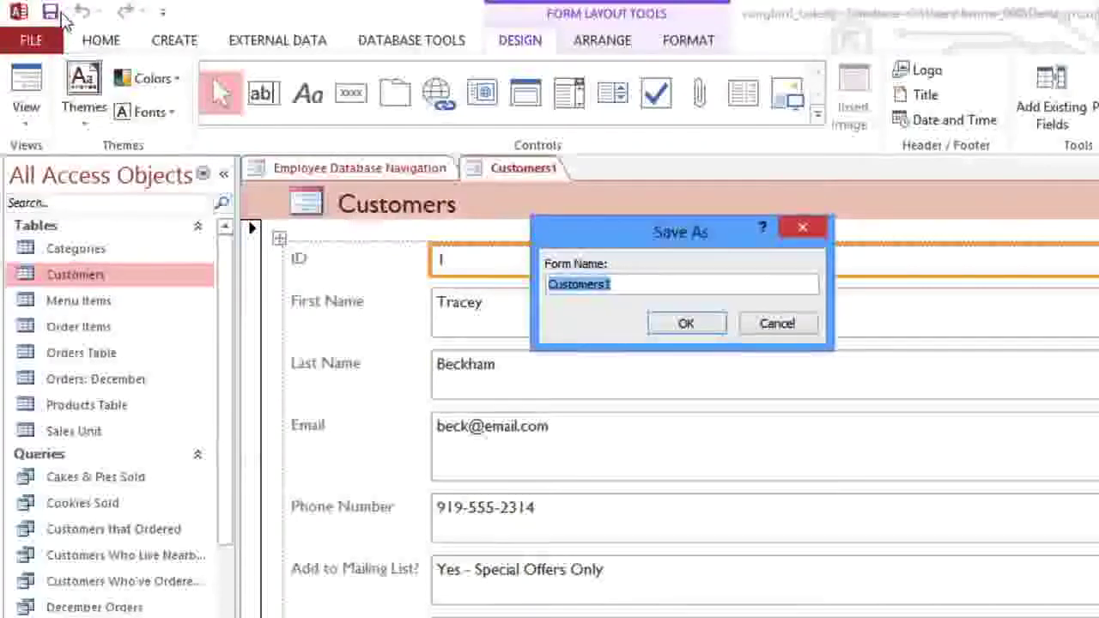
type("Customers Form")
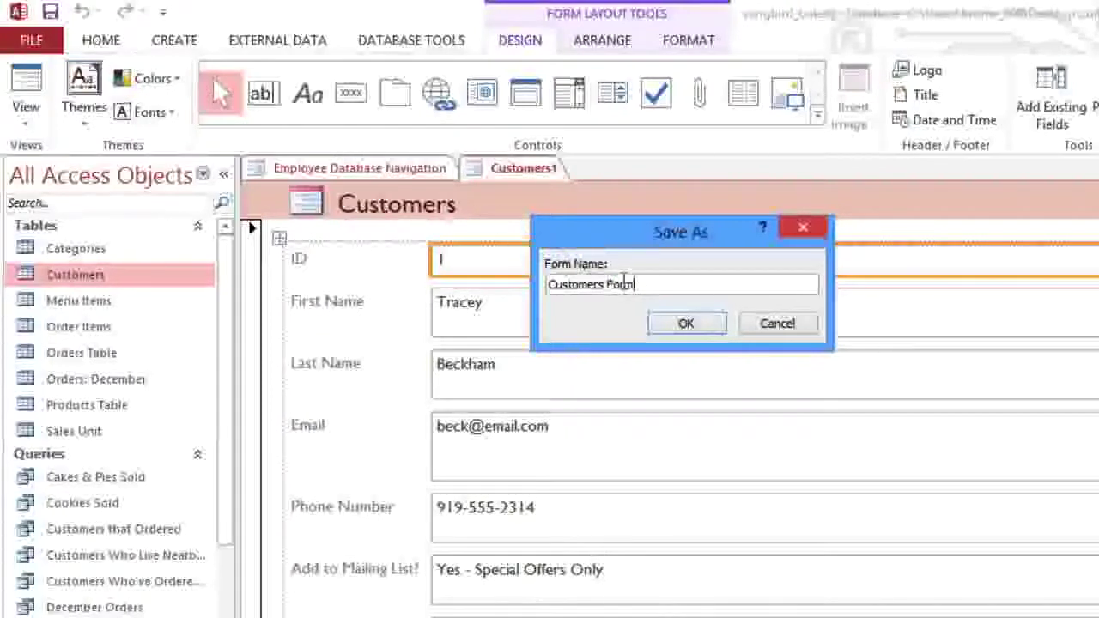
left_click(684, 324)
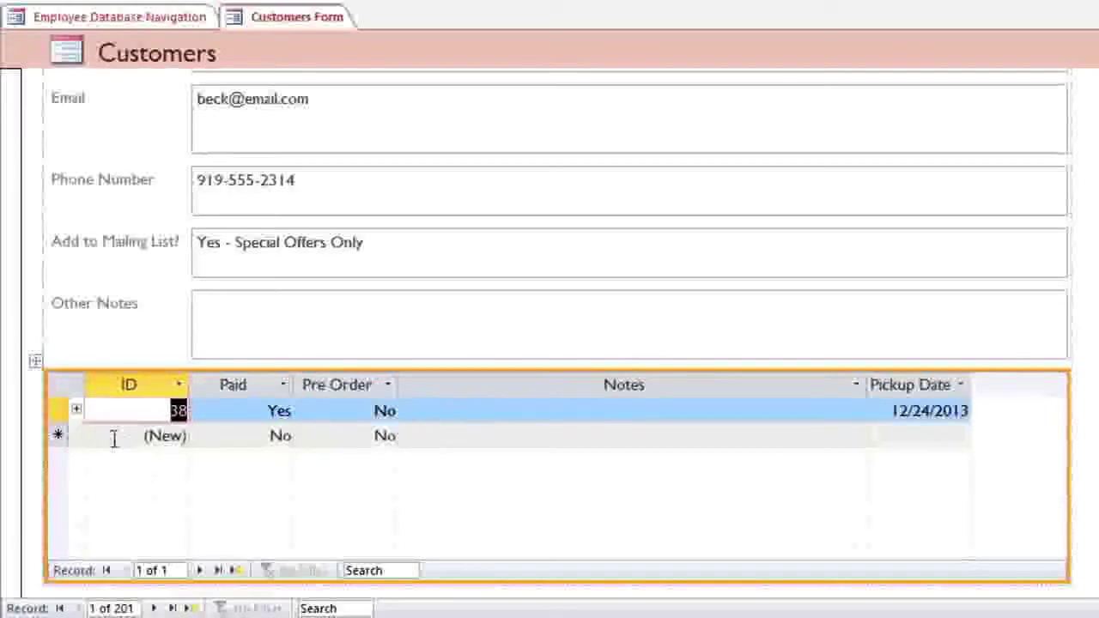
- Delete the orders subform below the Other Notes field
left_click(37, 364)
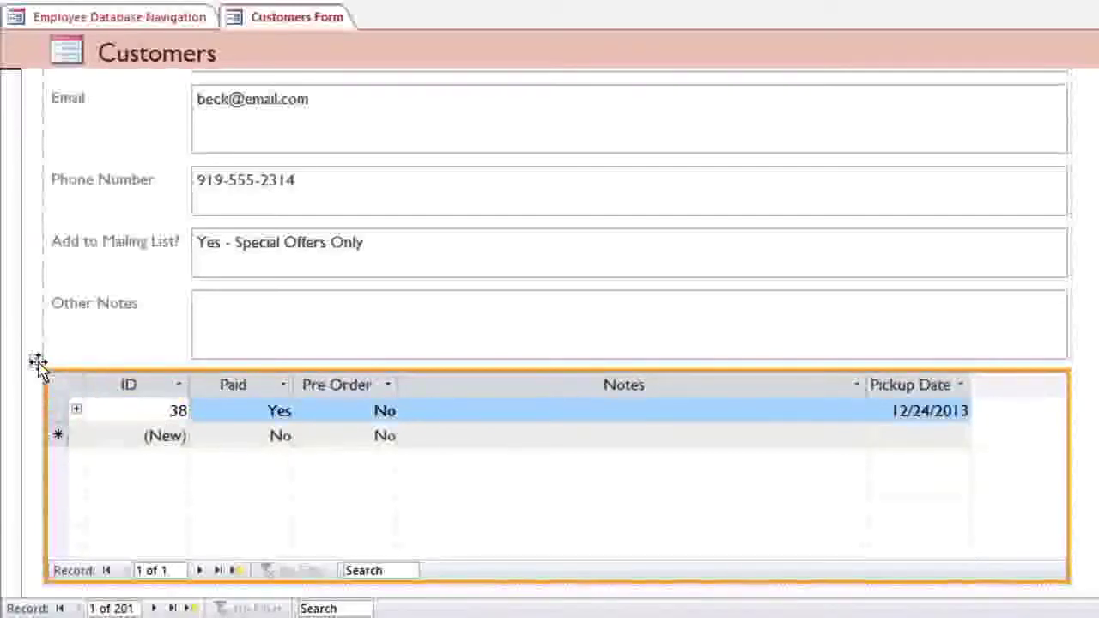
key("Delete")
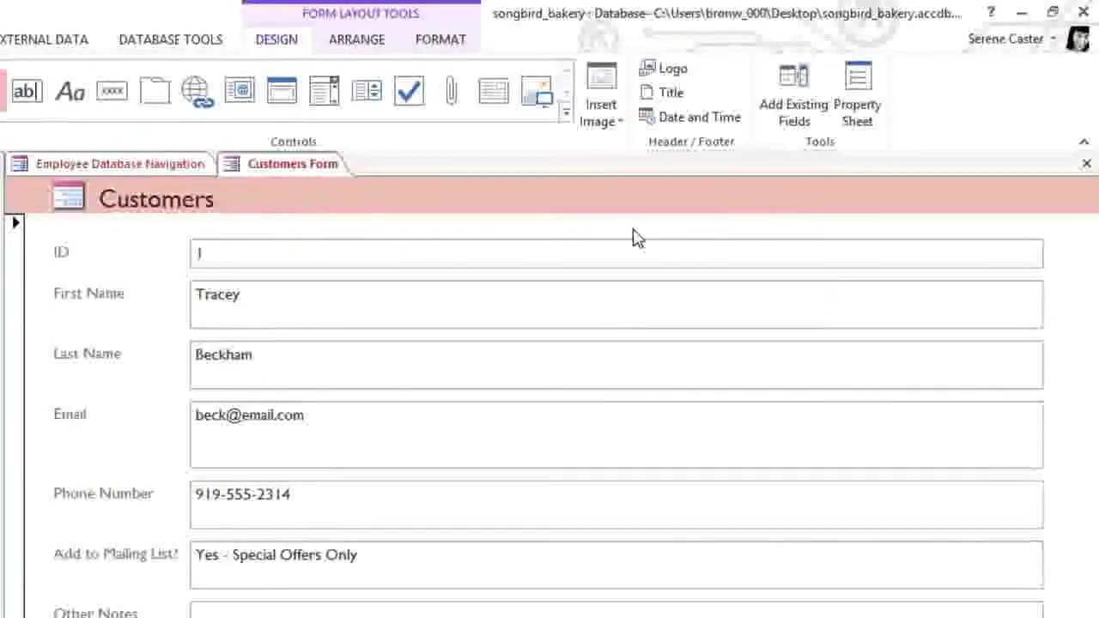
- Examine the existing fields available for the form, including all tables and the related Orders Table, and close the list
left_click(783, 127)
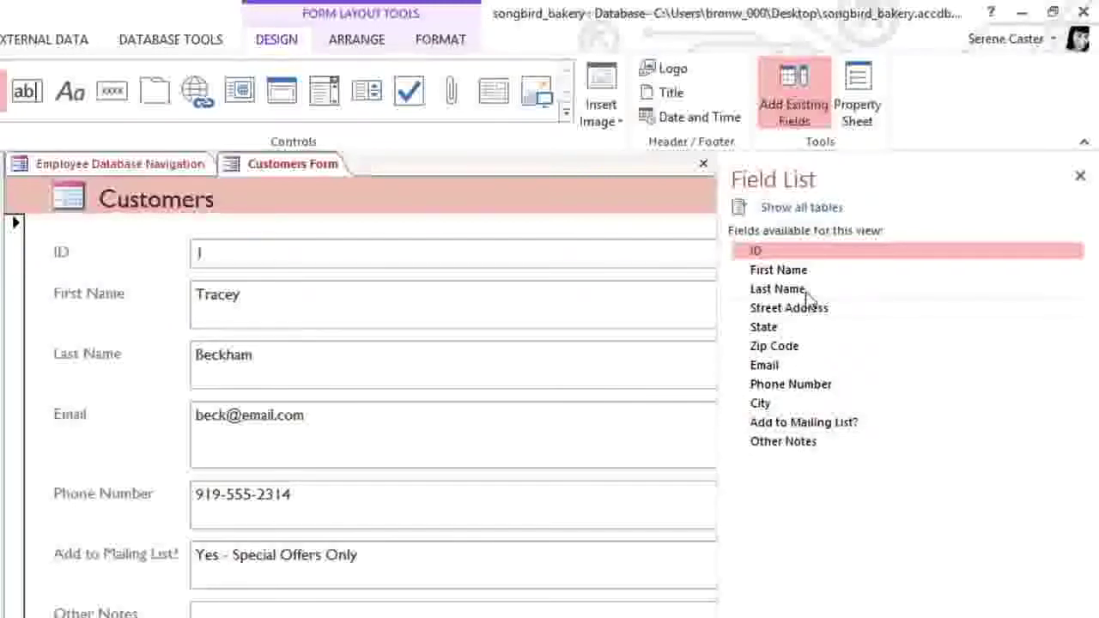
left_click(807, 209)
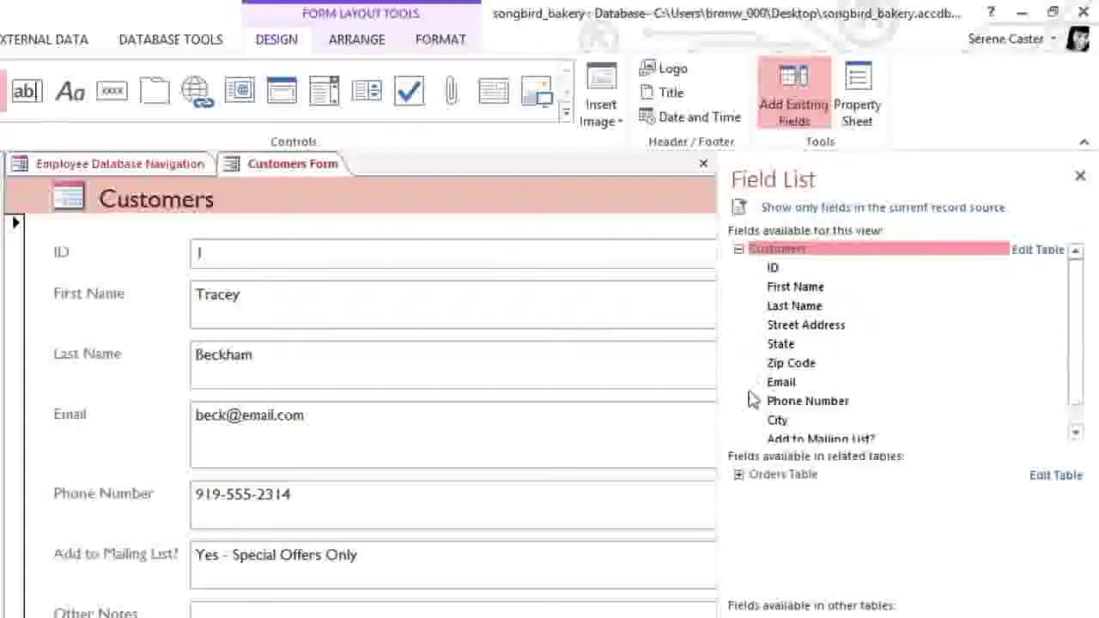
left_click(739, 475)
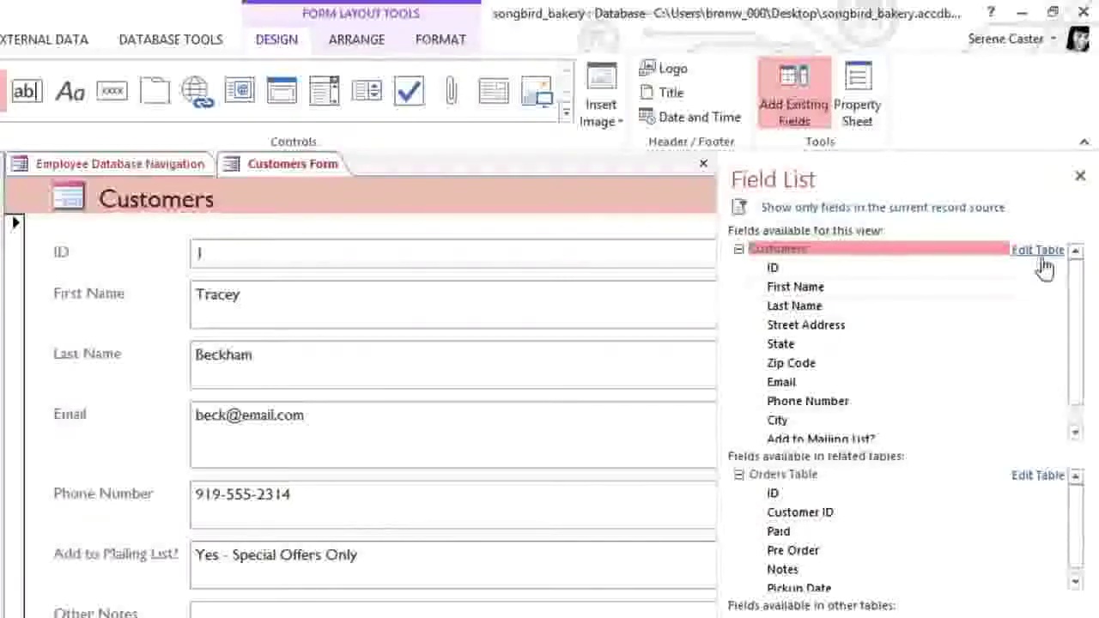
left_click(1080, 176)
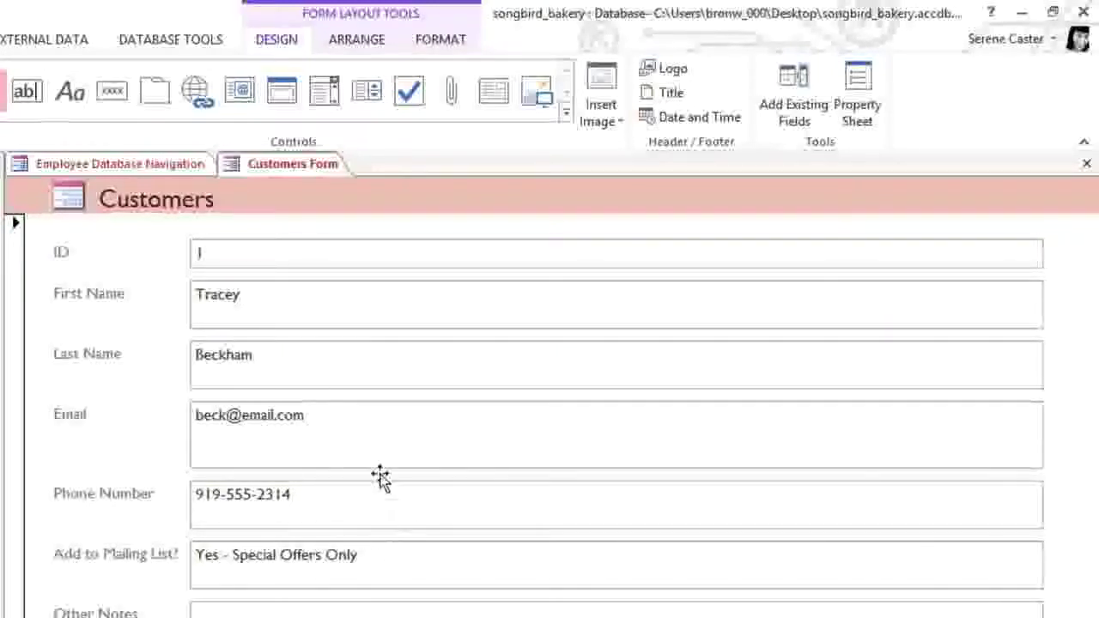
- Insert a combo box directly above the Add to Mailing List? field, with its values typed in manually
left_click(337, 109)
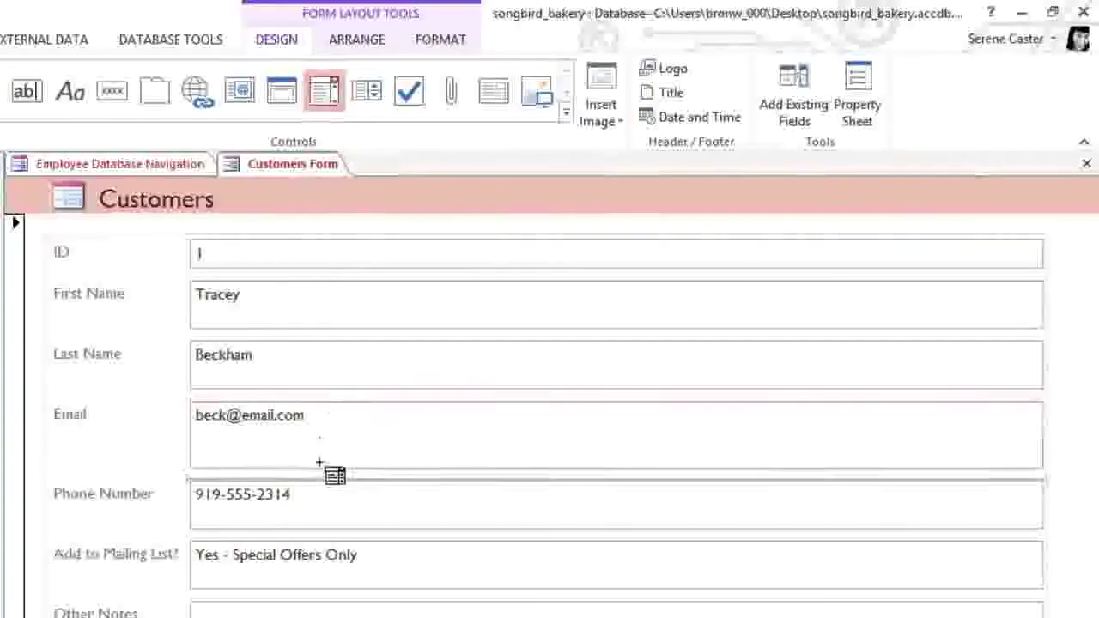
left_click(314, 532)
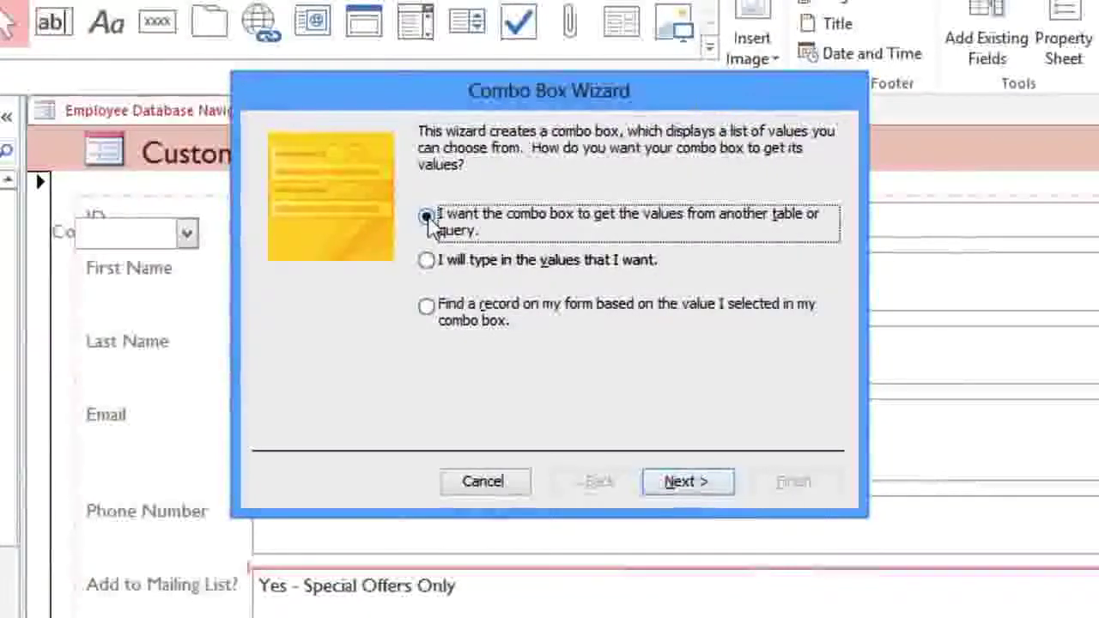
left_click(428, 262)
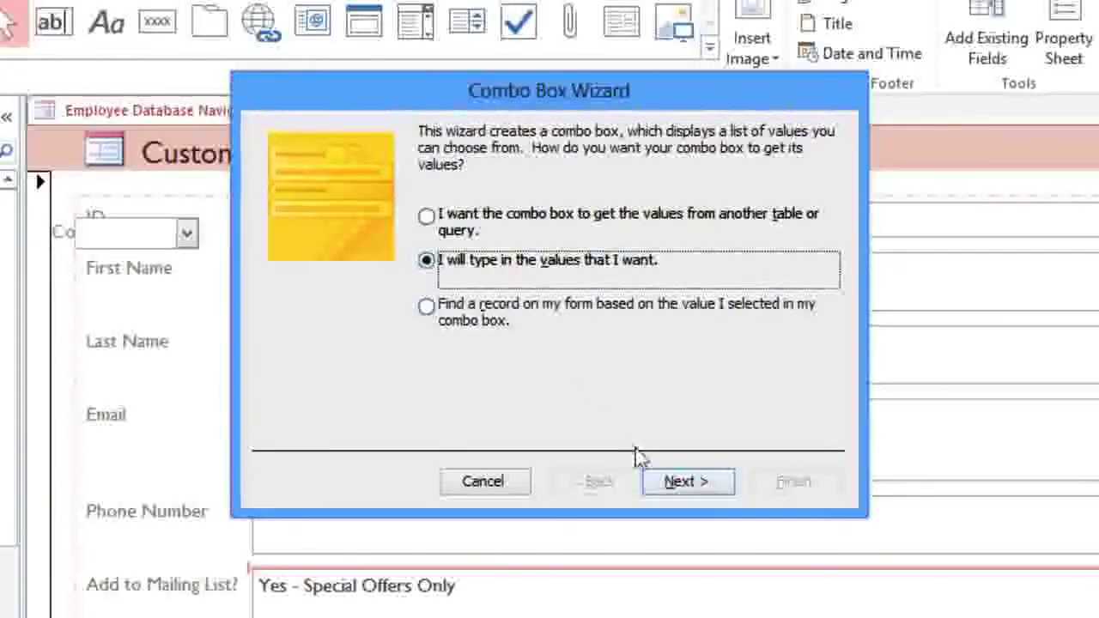
left_click(674, 481)
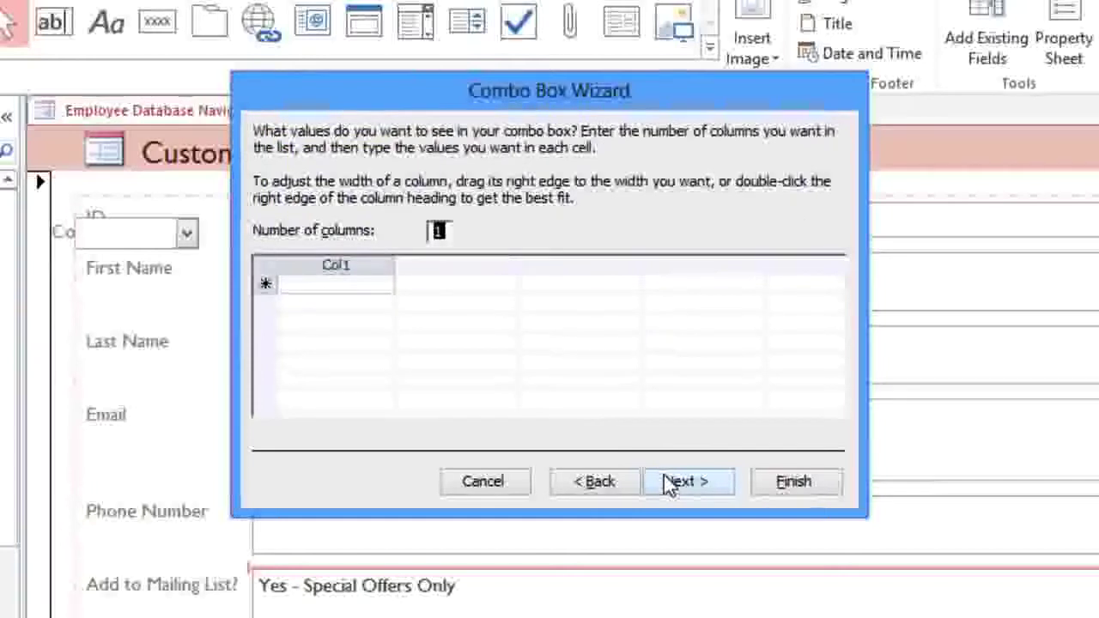
- Enter the combo box values No, Yes - Weekly and Yes - Special Offers Only, and widen the column to fit them
left_click(377, 285)
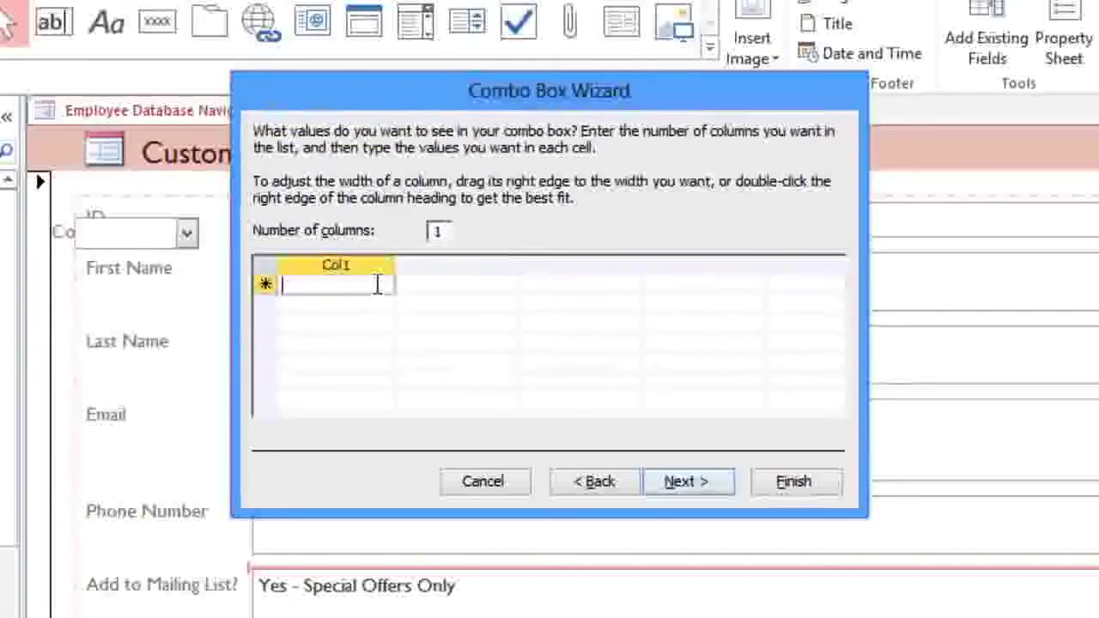
type("No")
key("Return")
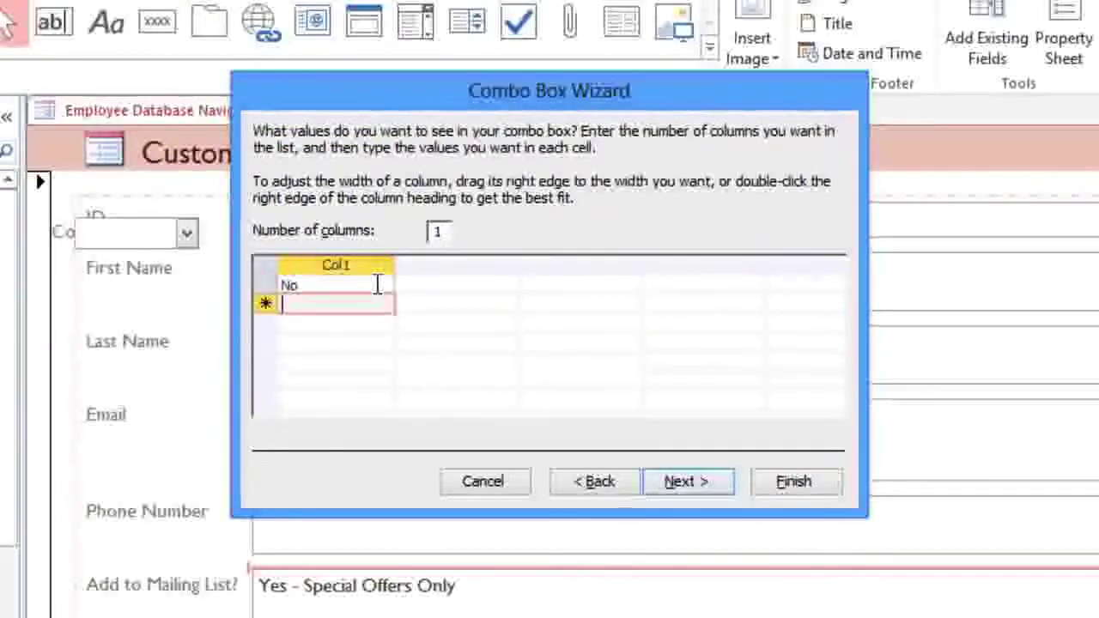
type("Yes - Week")
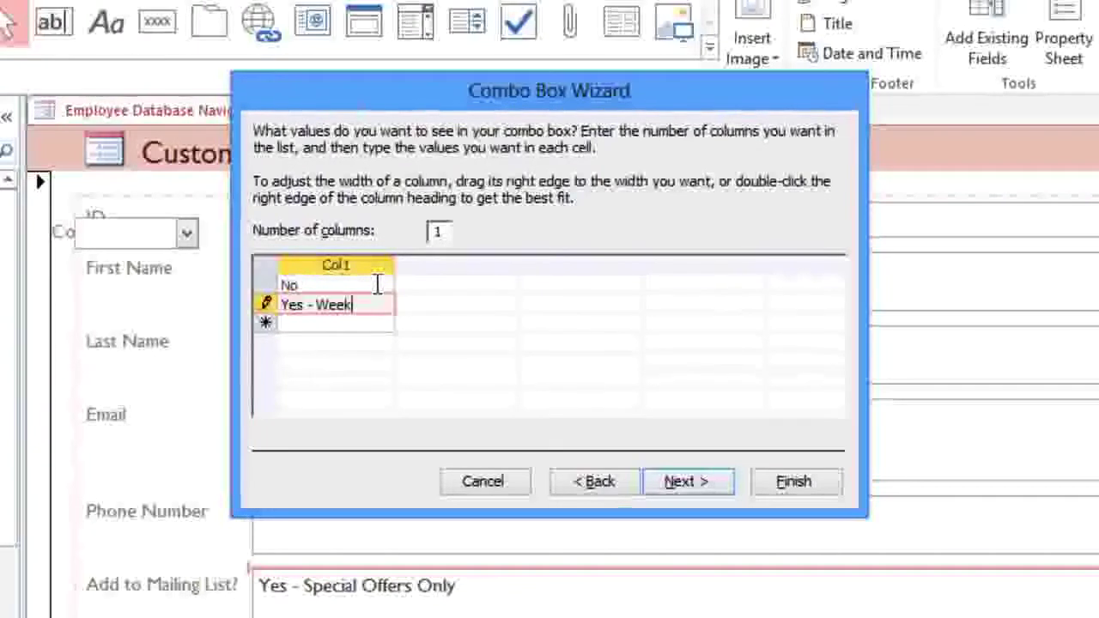
type("ly")
key("Return")
type("Yes ")
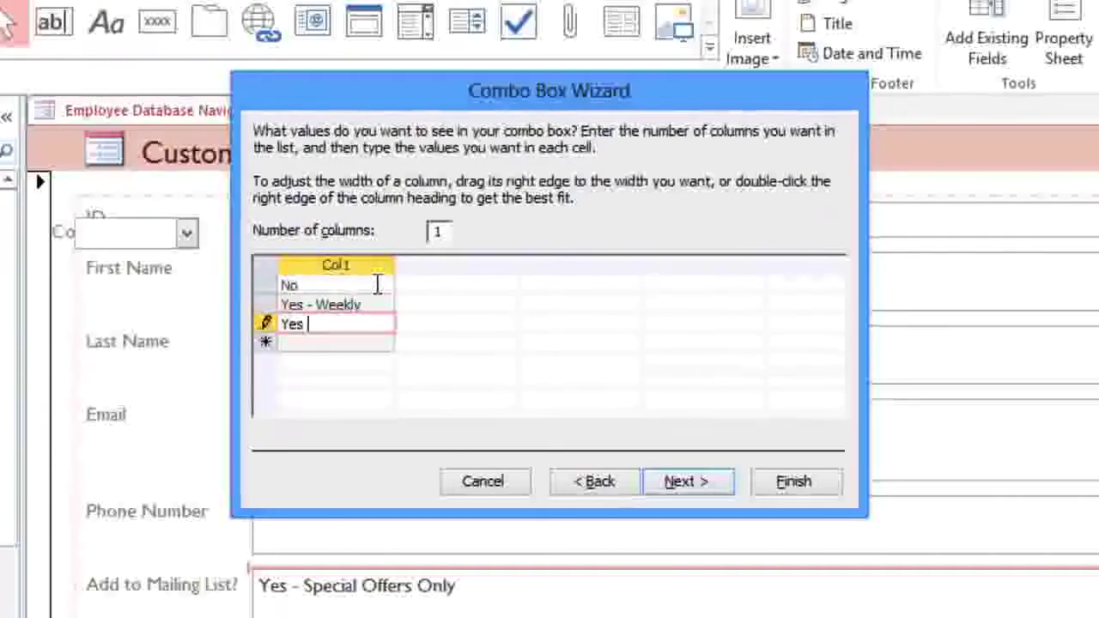
type("- Special Off")
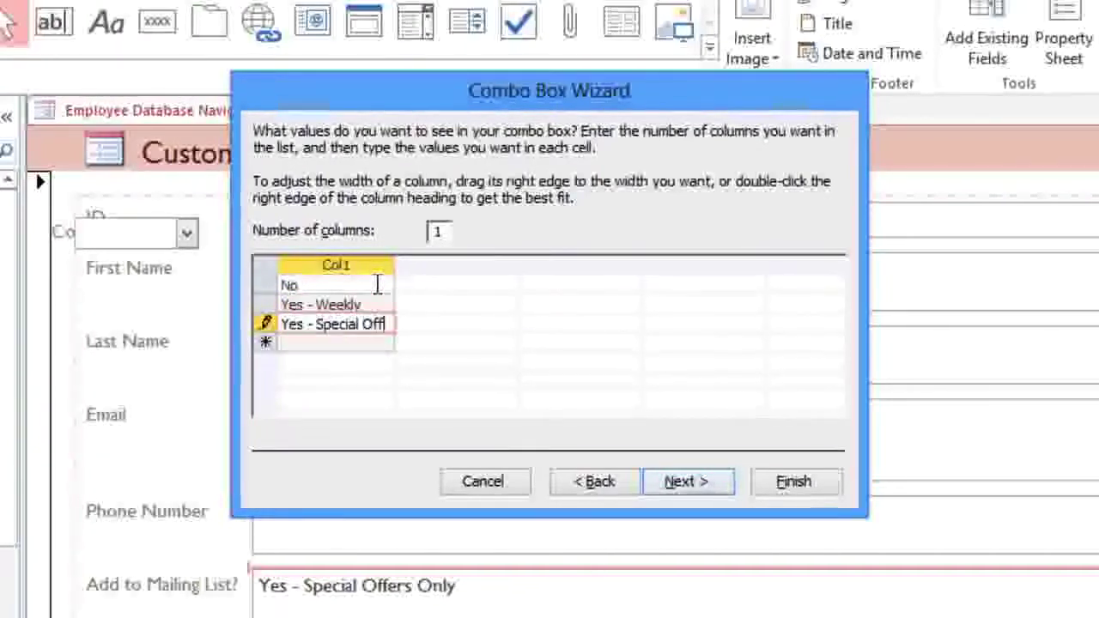
type("ers Only")
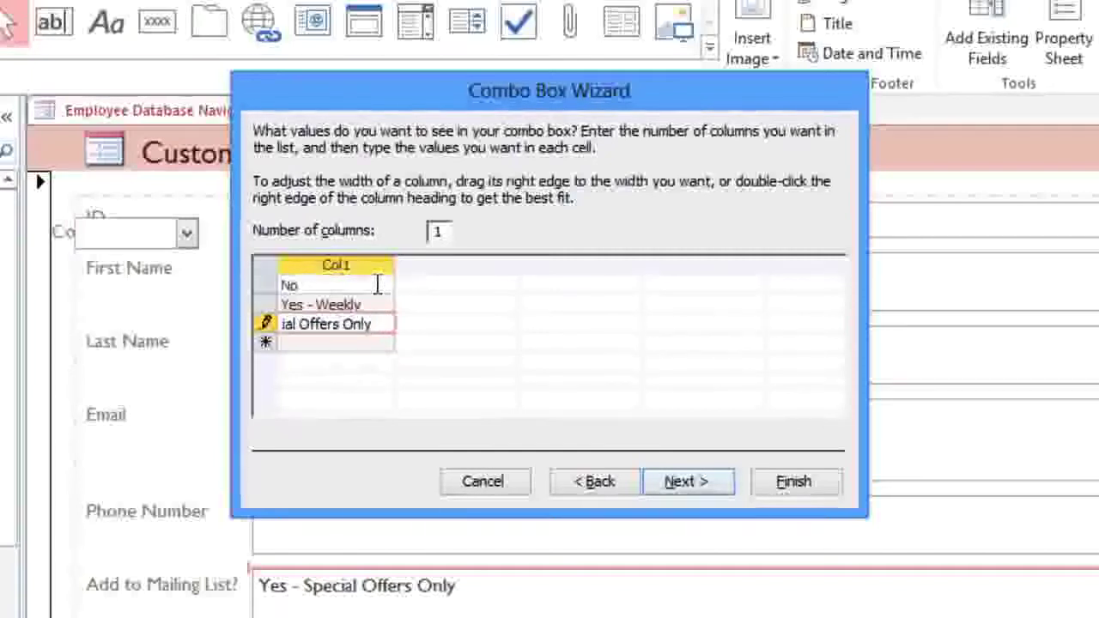
left_click_drag(395, 265, 444, 264)
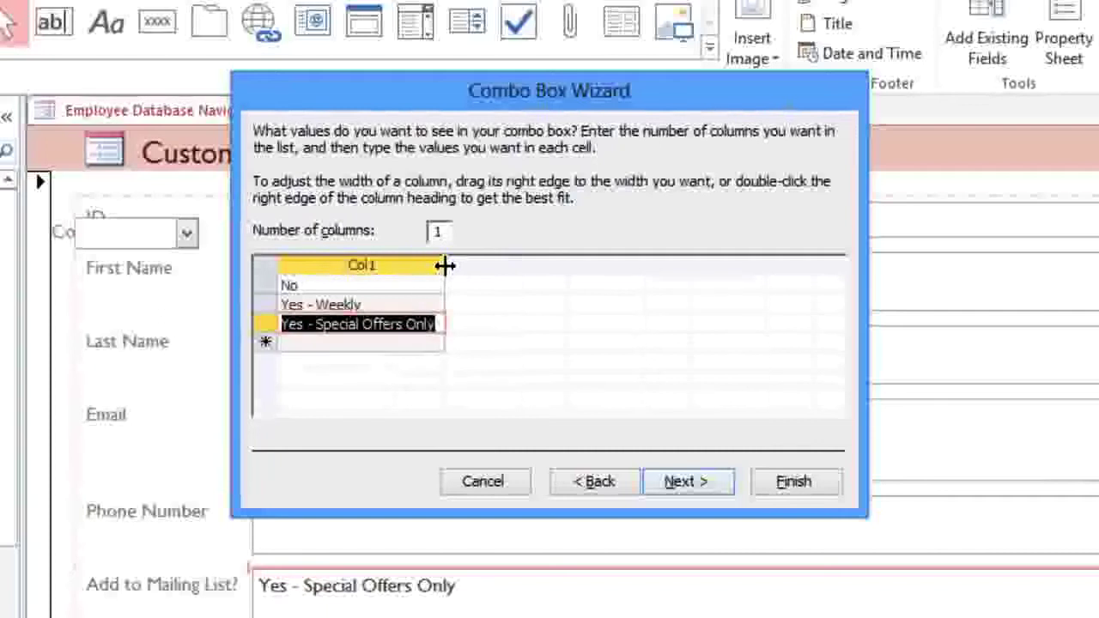
left_click(678, 481)
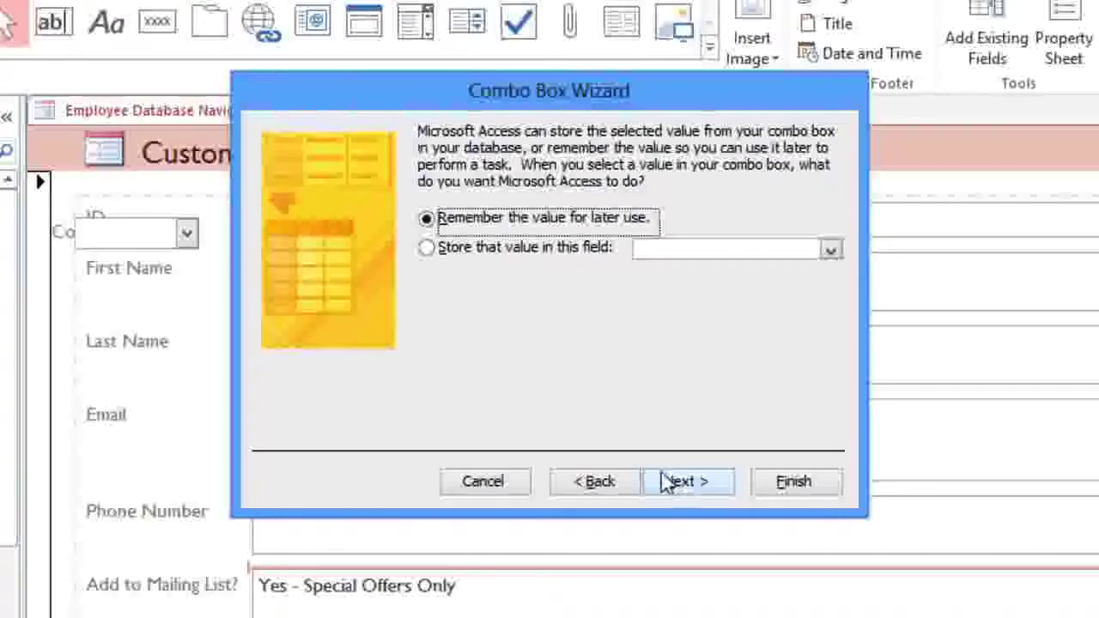
- Store the combo box value in the Add to Mailing List? field, label it "Add to Mailing List?" and finish the wizard
left_click(427, 249)
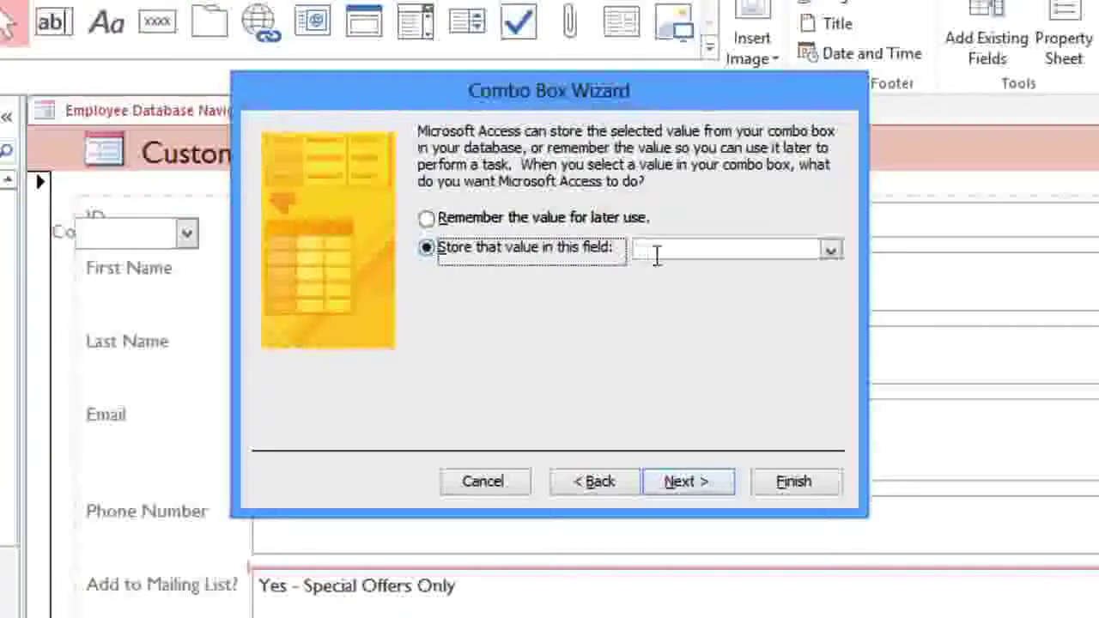
left_click(830, 250)
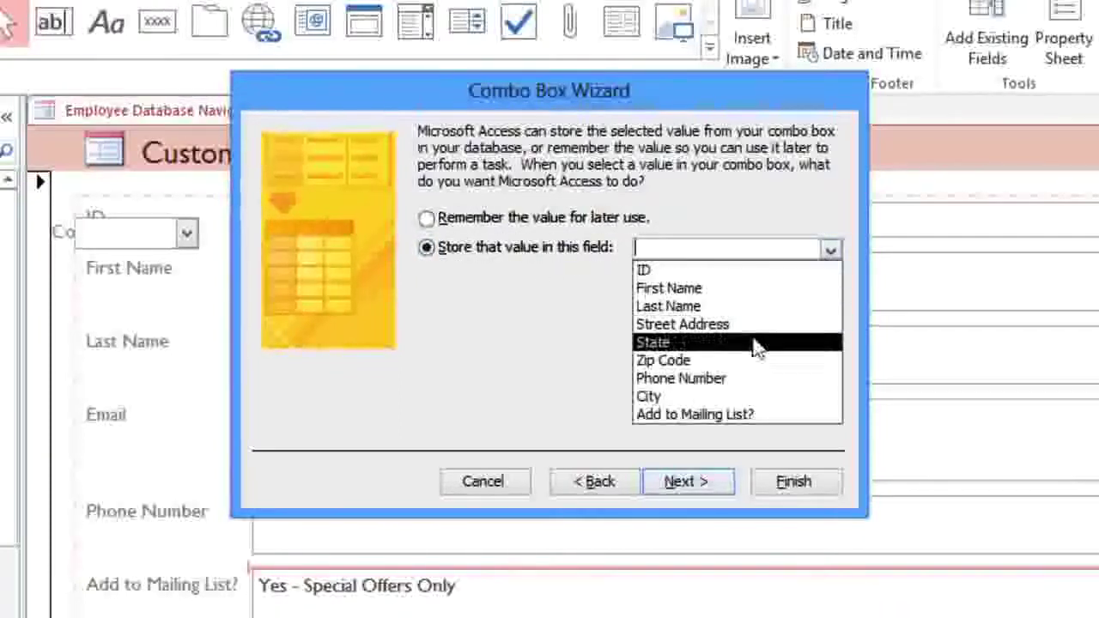
left_click(687, 416)
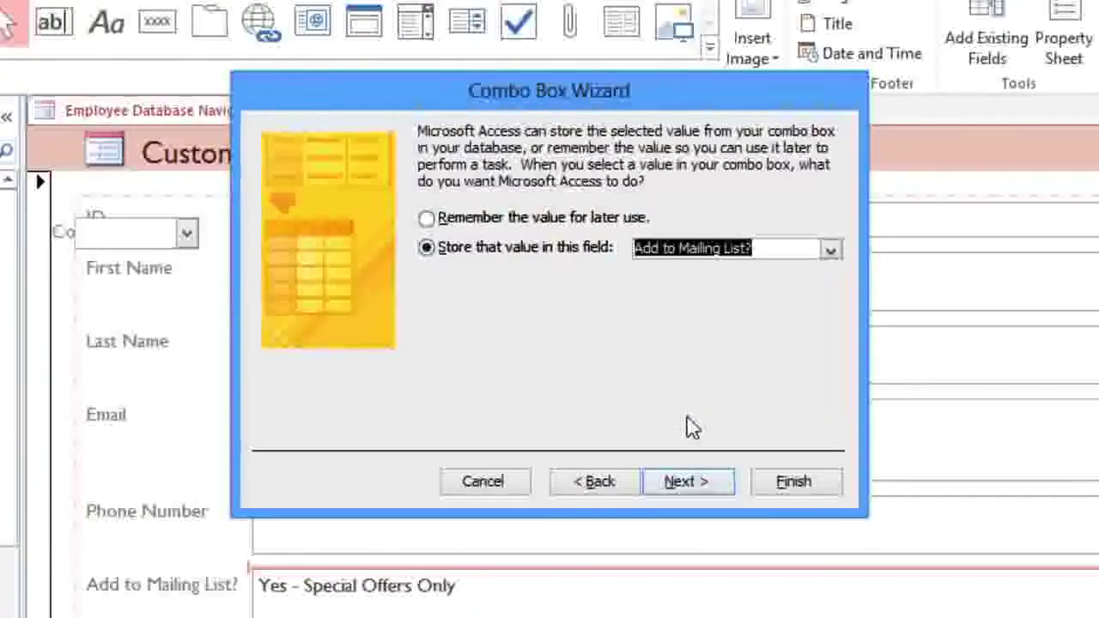
left_click(709, 495)
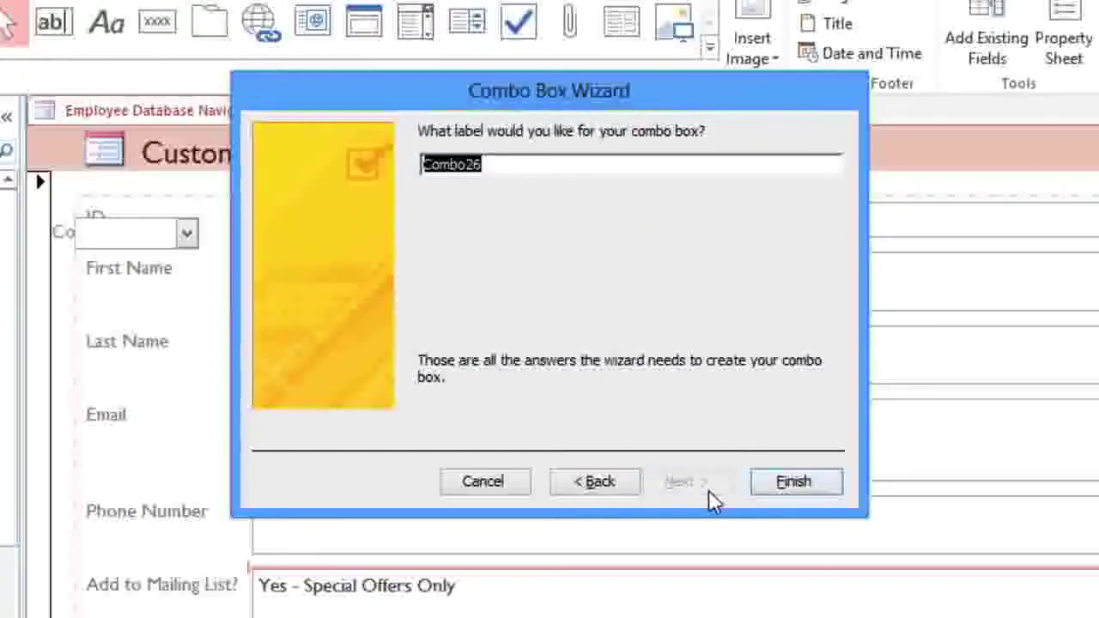
type("Add to Mailing List?")
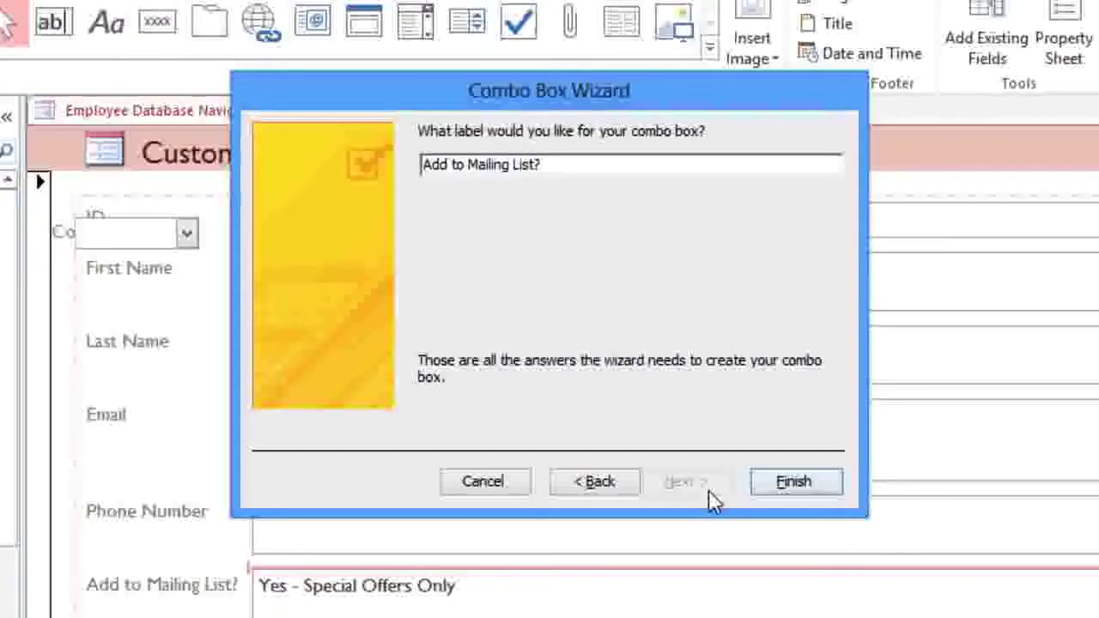
left_click(764, 486)
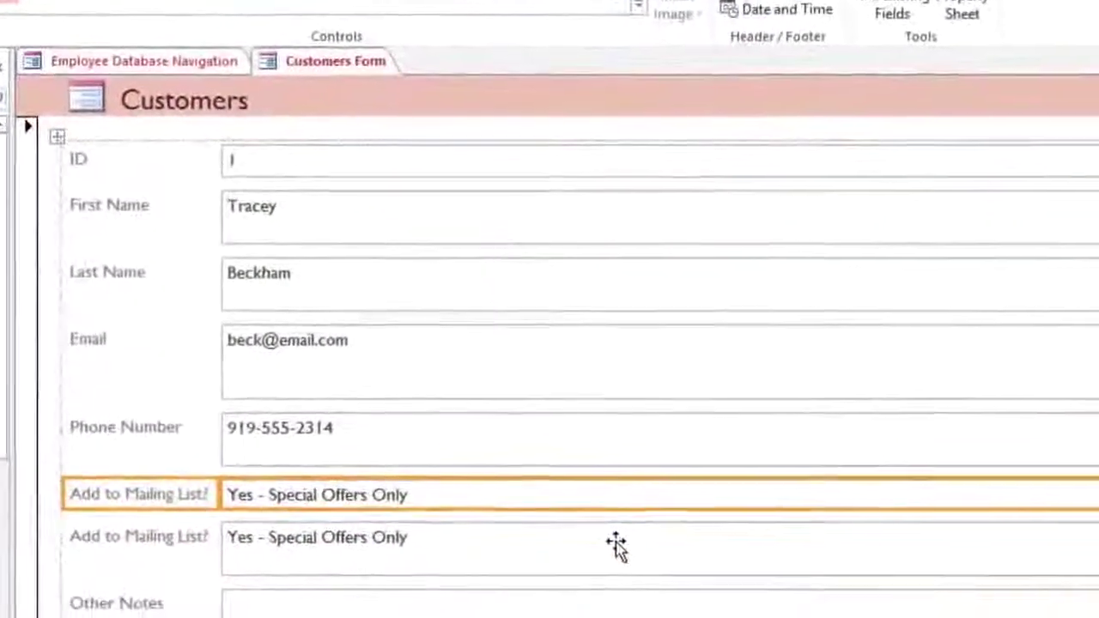
- Delete the original Add to Mailing List? text field below the new combo box
left_click(630, 559)
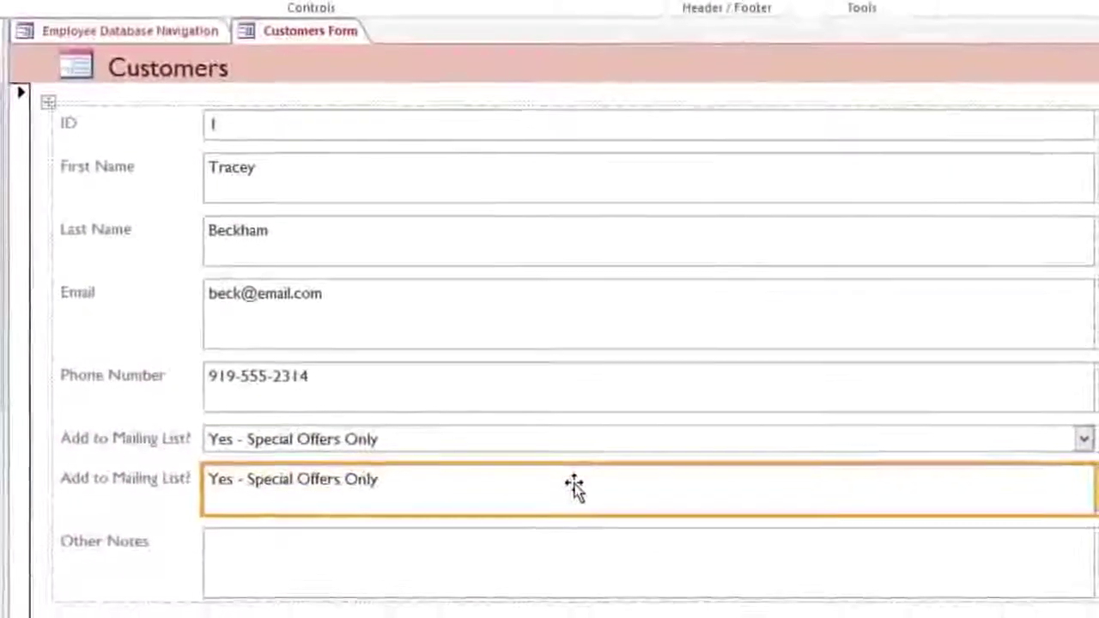
key("Delete")
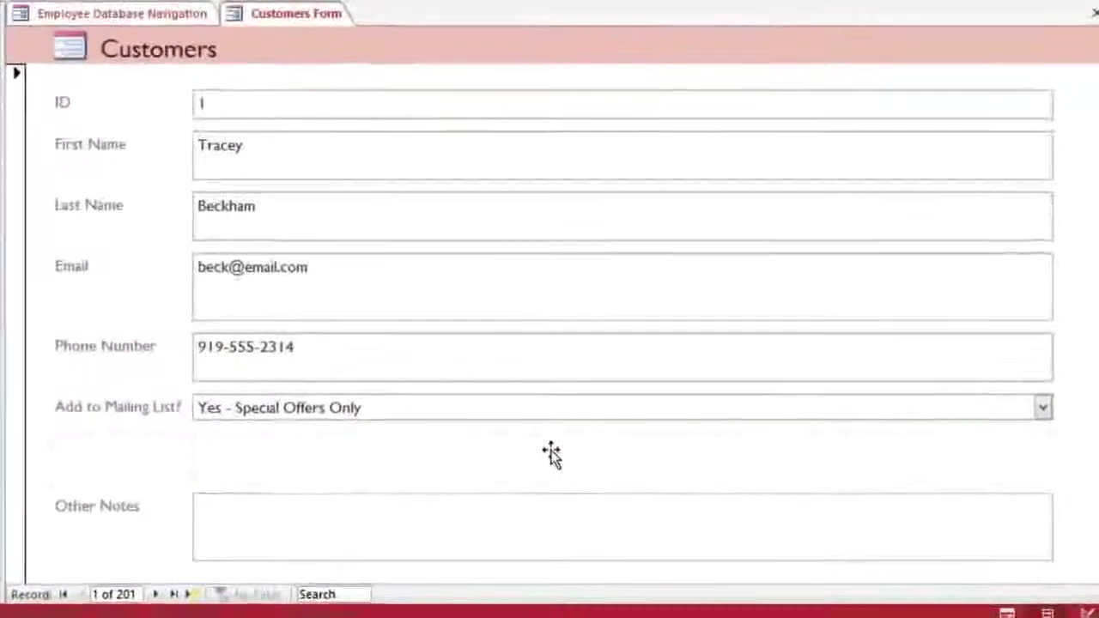
- Switch the form to Form view and set the first record's Add to Mailing List? value to Yes - Weekly
left_click(998, 609)
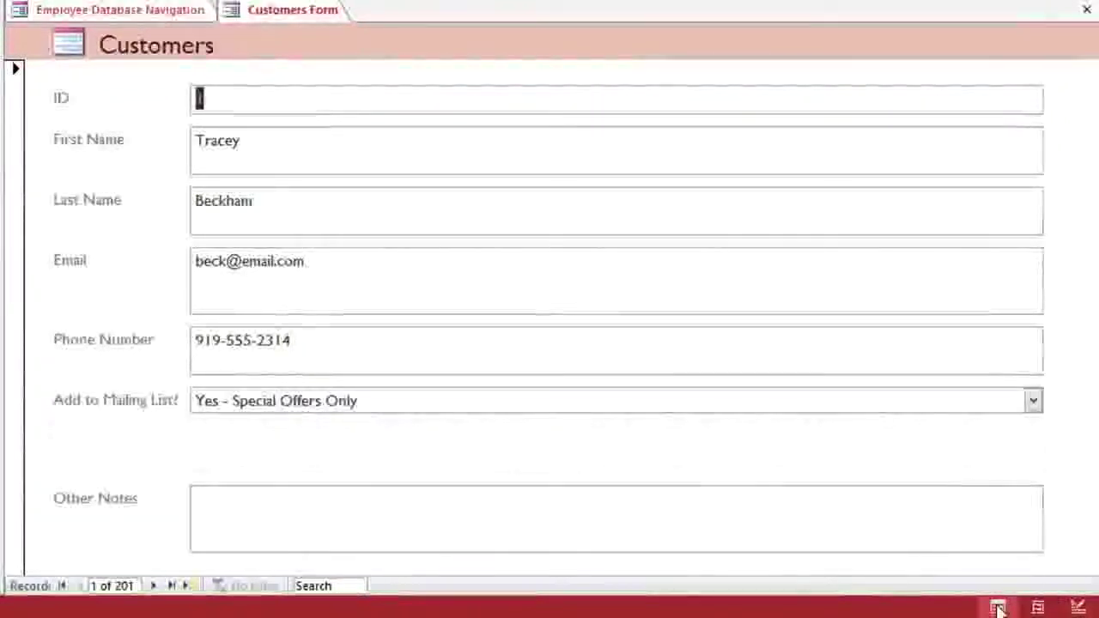
left_click(1033, 403)
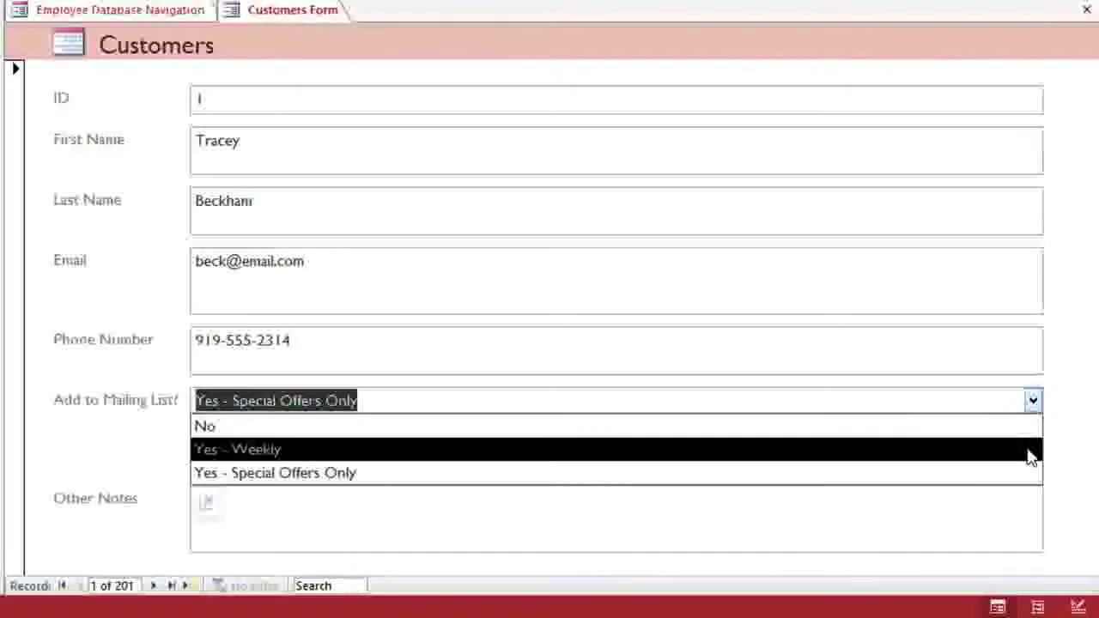
left_click(1030, 450)
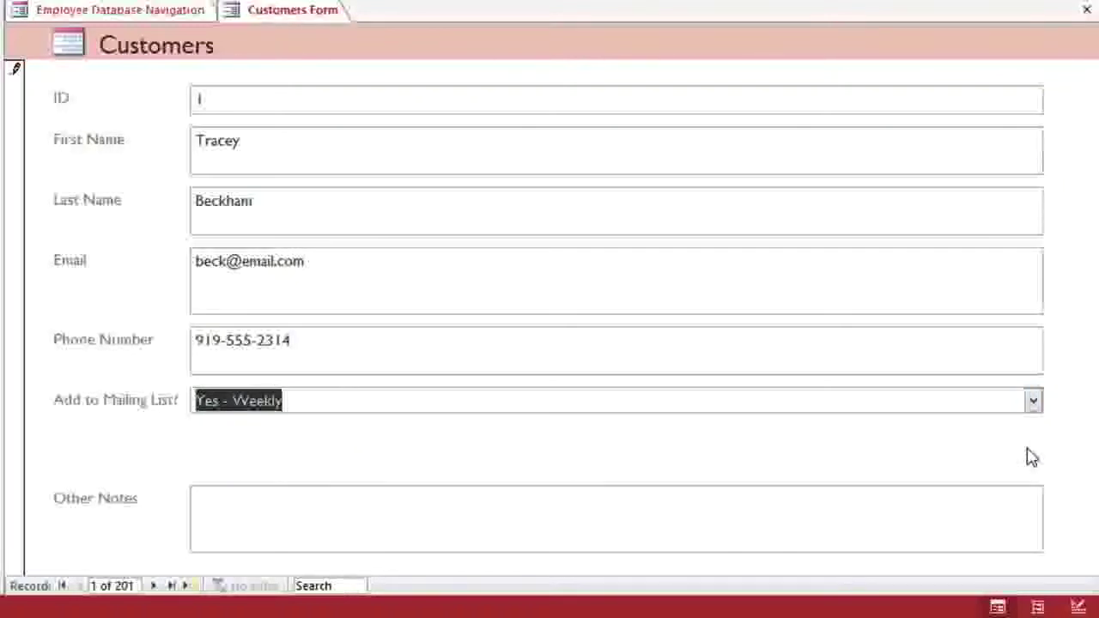